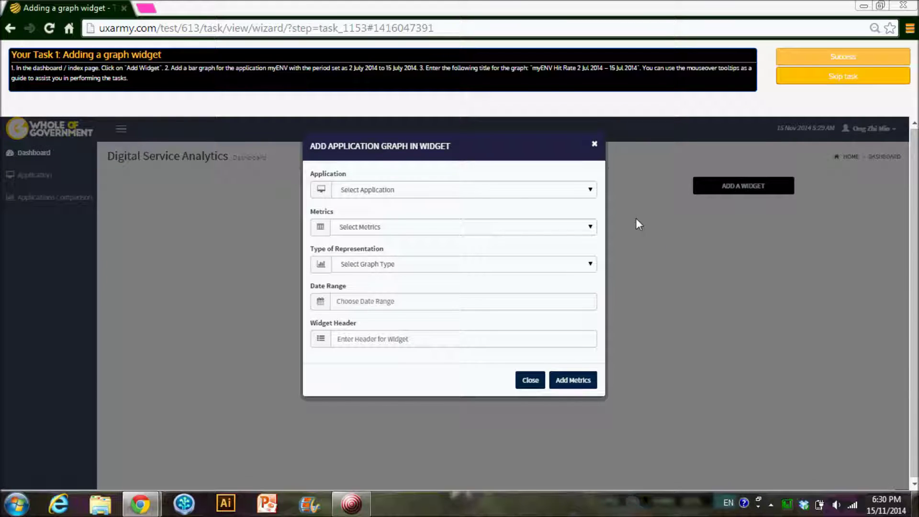
- Set the widget's application to myENV, its metric to Hit Rate and its representation to Bar Graph
click(583, 192)
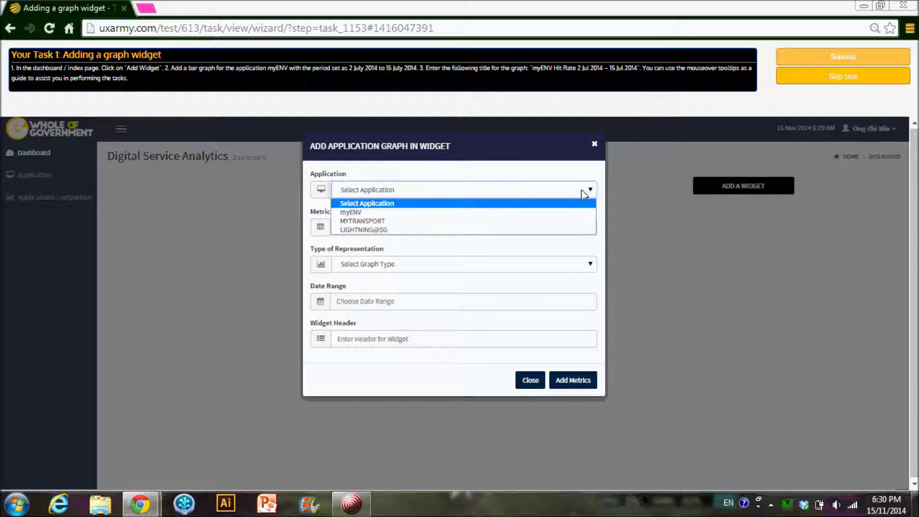
click(527, 214)
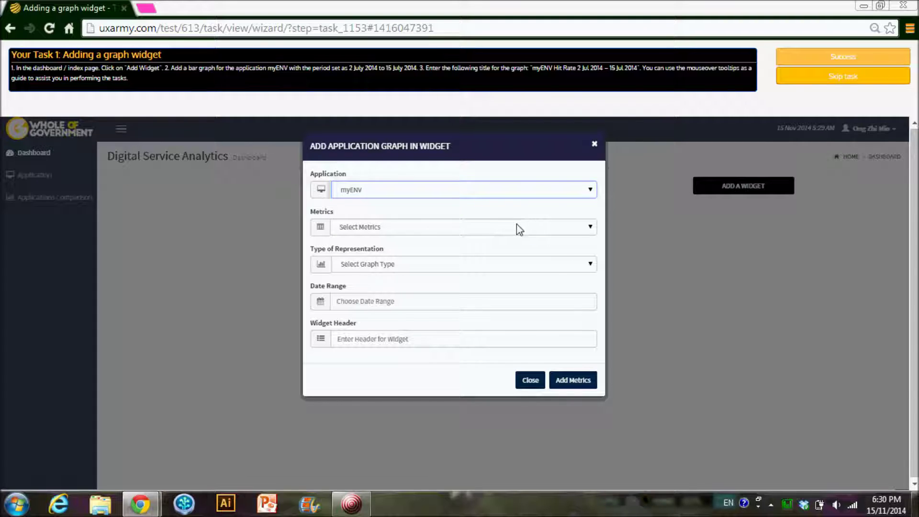
click(516, 226)
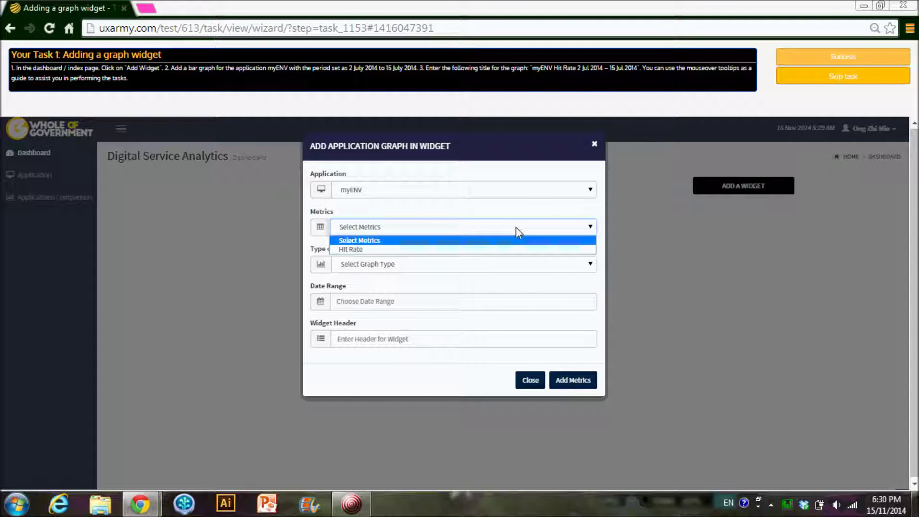
click(508, 249)
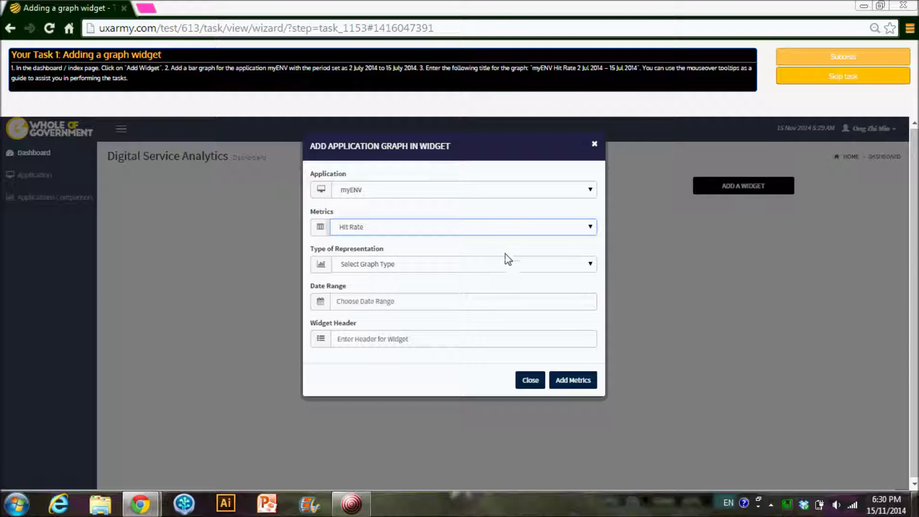
click(502, 265)
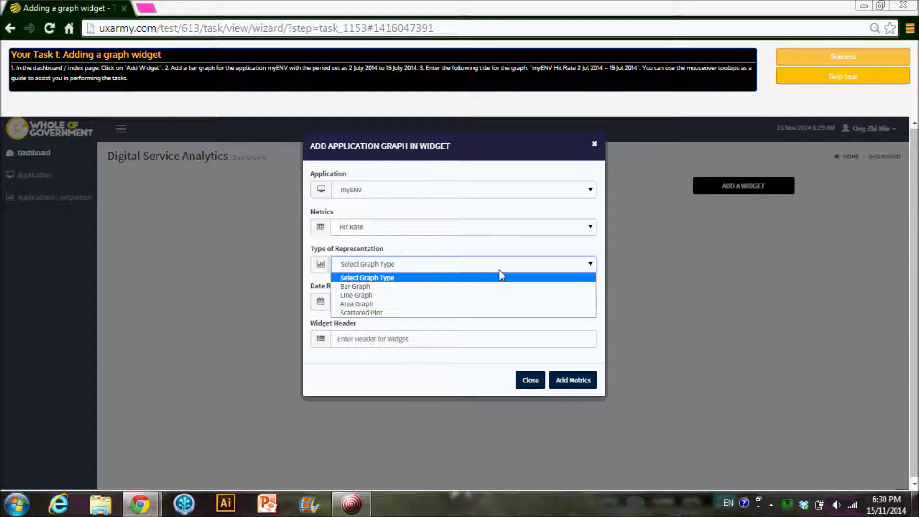
click(493, 294)
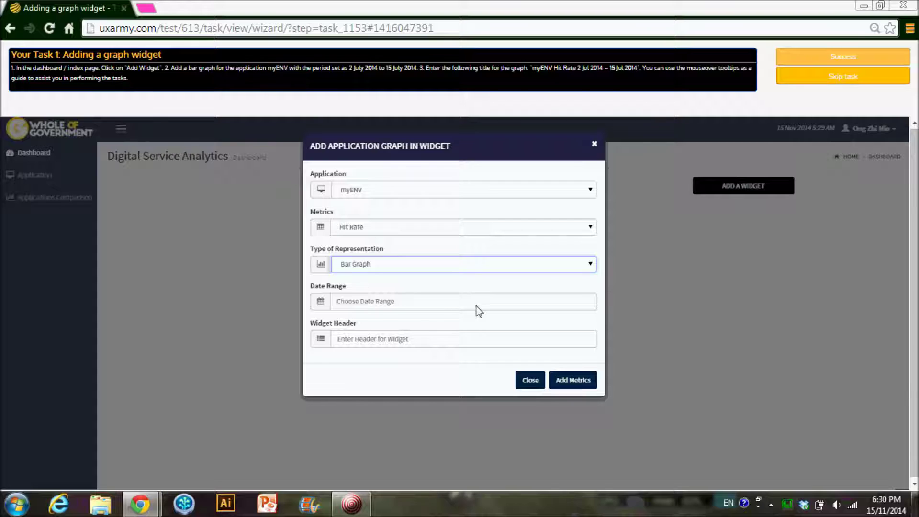
- Set the widget's date range to 2014-07-02 through 2014-07-15 and apply it
click(477, 306)
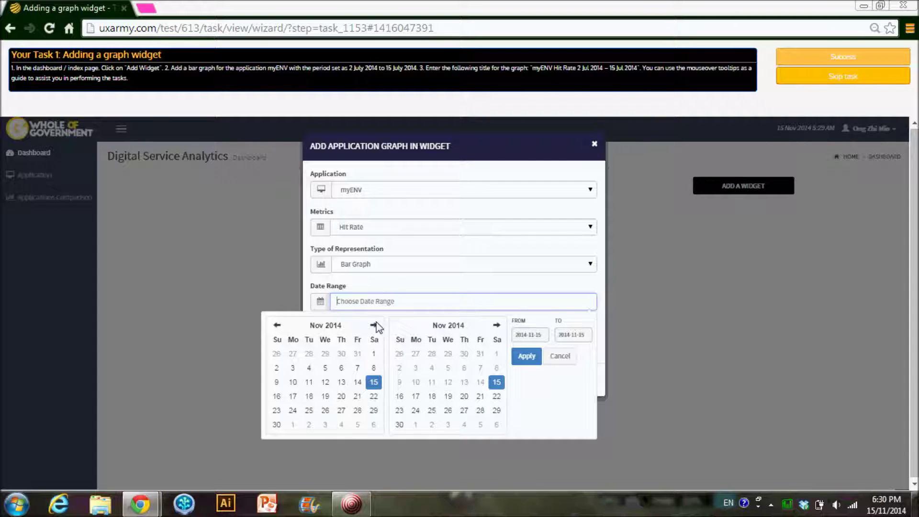
click(276, 325)
click(277, 325)
click(277, 325)
click(277, 325)
click(325, 353)
click(399, 325)
click(399, 325)
click(399, 325)
click(399, 325)
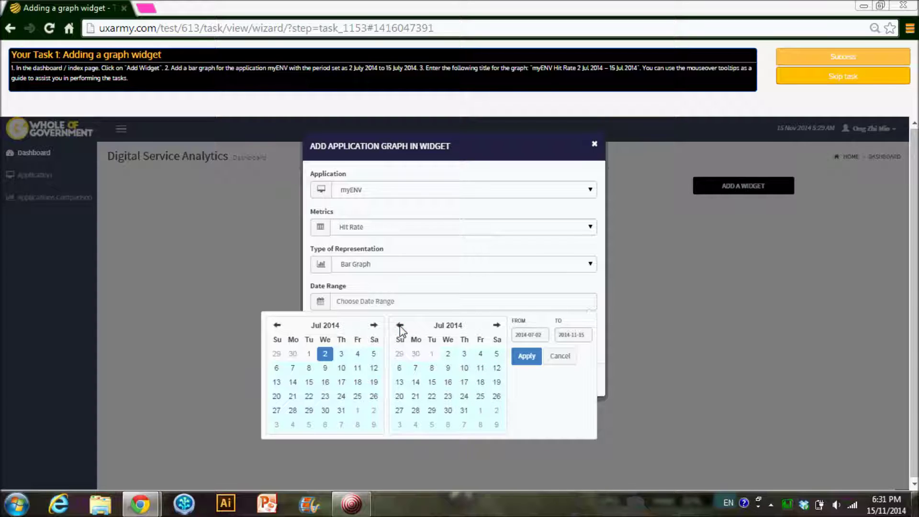
click(431, 382)
click(526, 356)
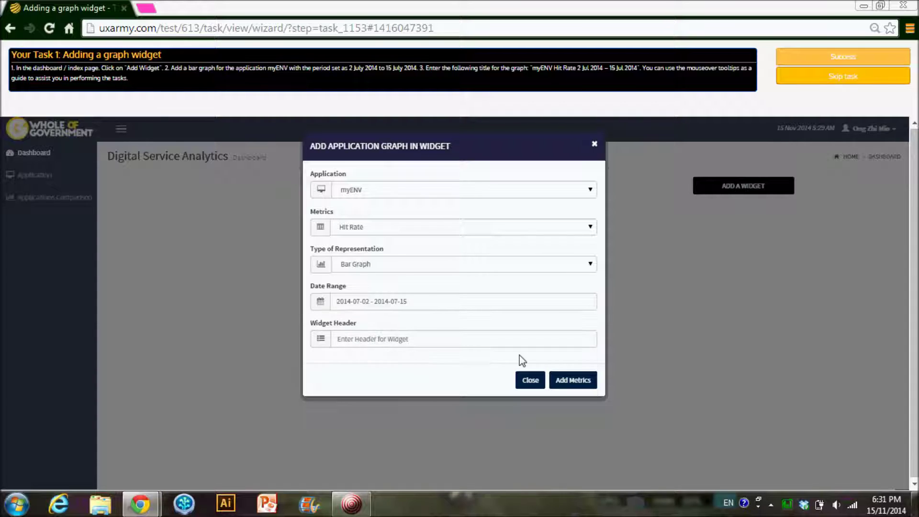
- Enter "myEnv Hit Rate 2 Jul 2014 - 15 Jul 2014" as the widget header and add the graph to the dashboard
click(451, 343)
text(http://uxarmy.com/test/618/task/view/wizard/?step=welcome)
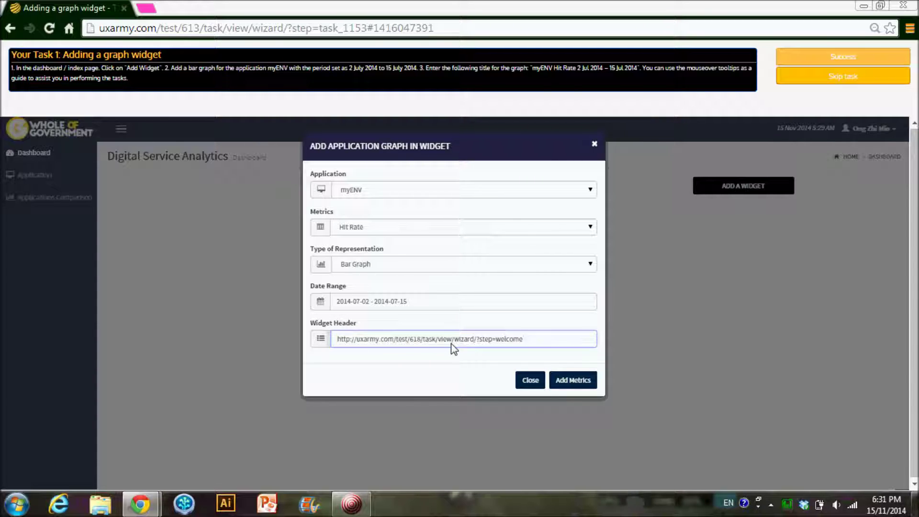
drag(520, 345, 322, 343)
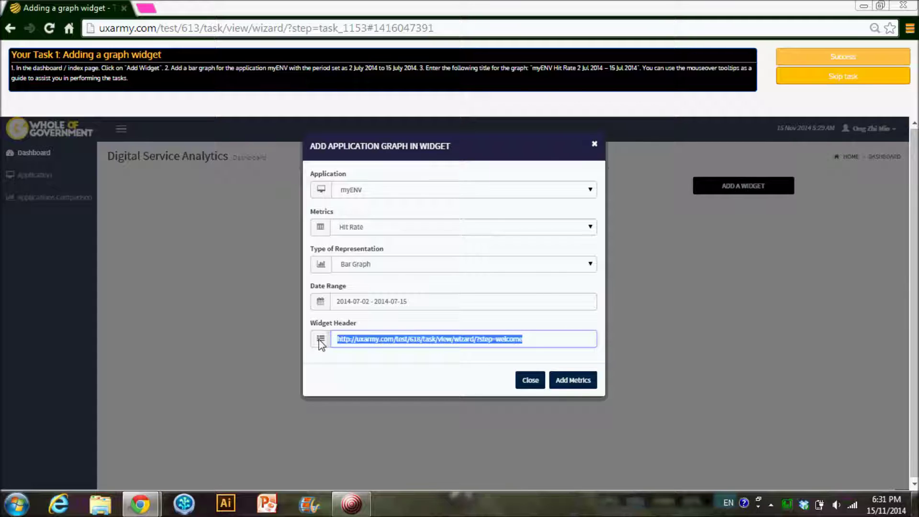
text(myEnv Hit)
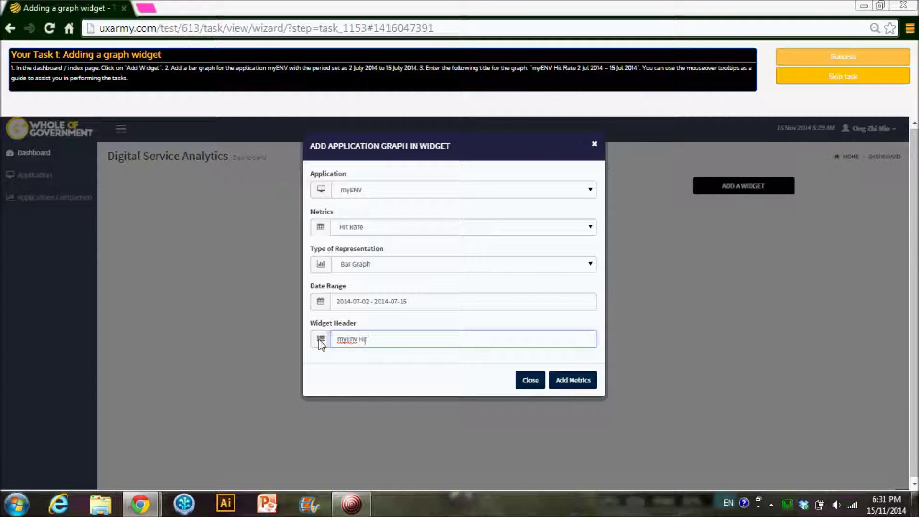
text( Rate m)
key(BackSpace)
text(2 Jul 2-J)
key(BackSpace)
key(BackSpace)
key(BackSpace)
text(2014 - 15 Jul 2014)
click(572, 380)
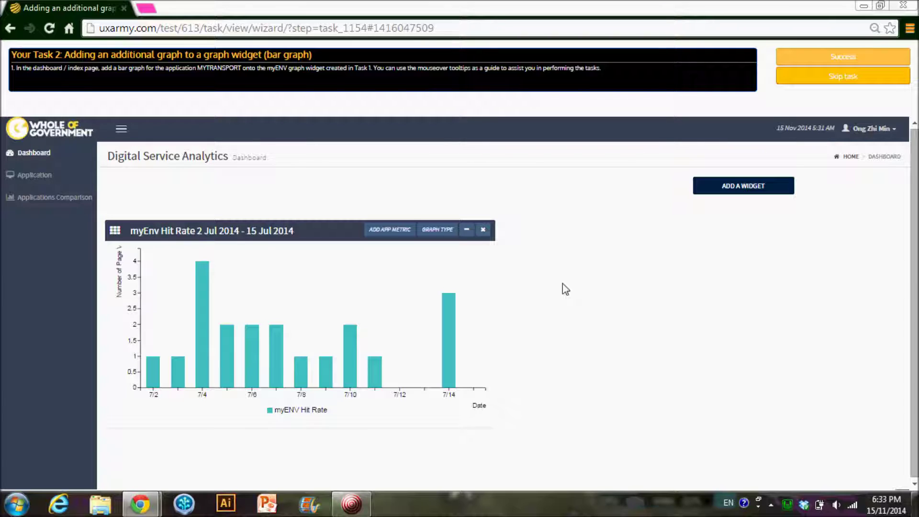
- Add a MYTRANSPORT Hit Rate bar graph to the myEnv widget and mark the task as successful
click(390, 233)
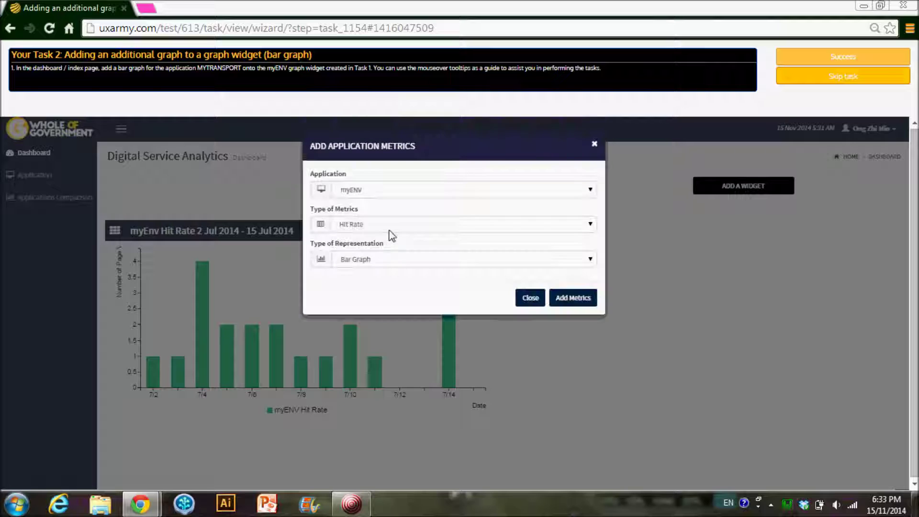
click(454, 195)
click(444, 209)
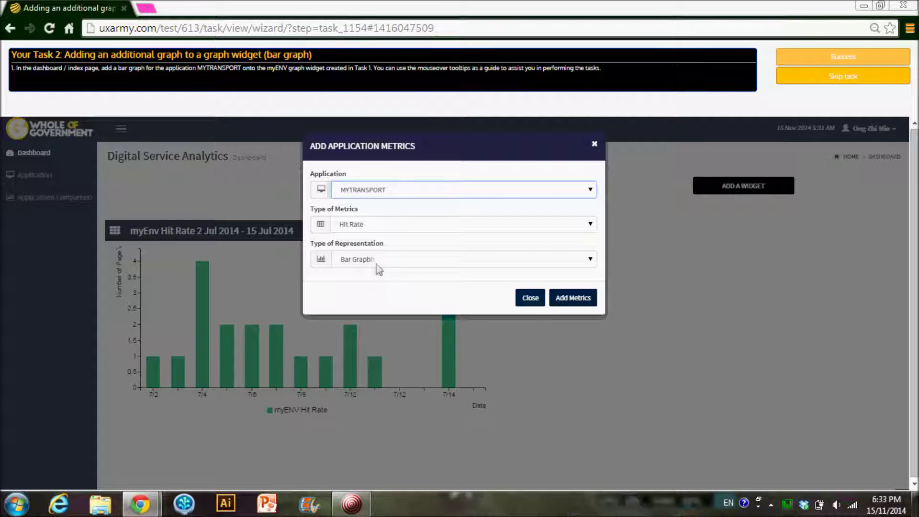
click(576, 299)
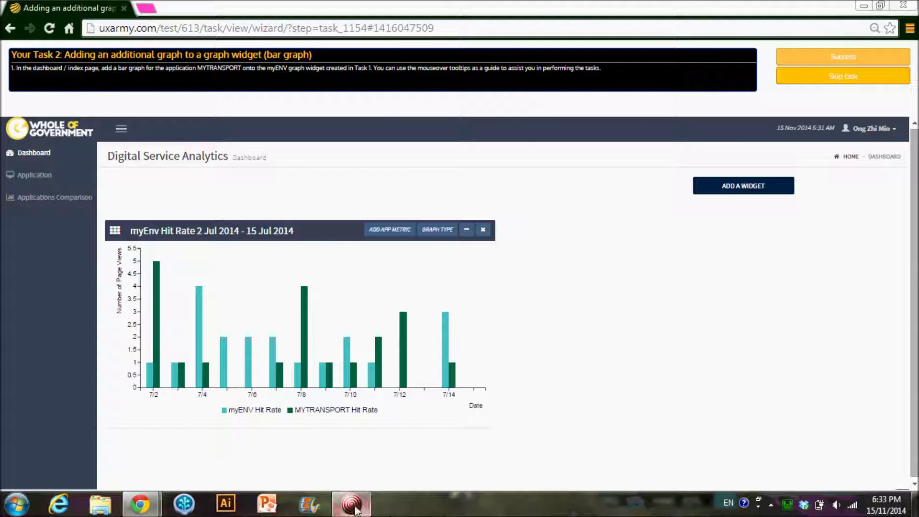
click(810, 56)
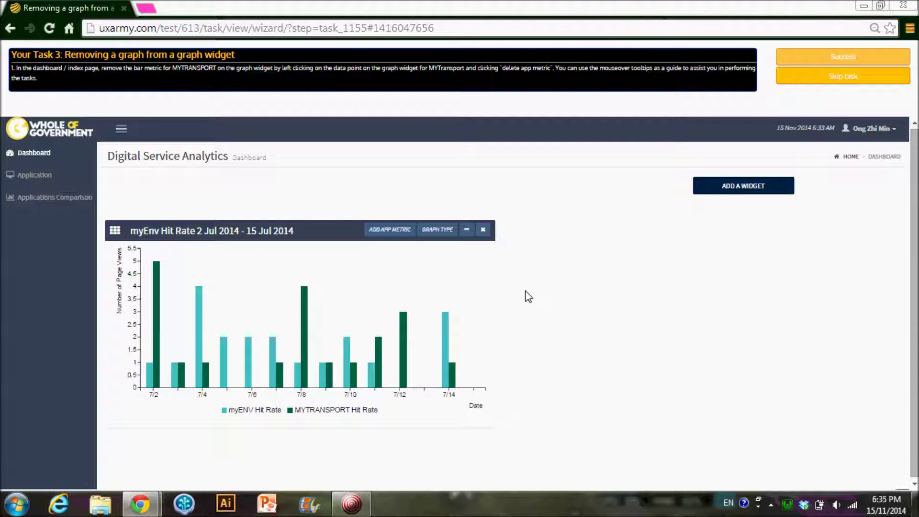
- Delete the MYTRANSPORT metric from the myEnv widget through its 7/8 data point and mark the task as successful
mouse_move(304, 309)
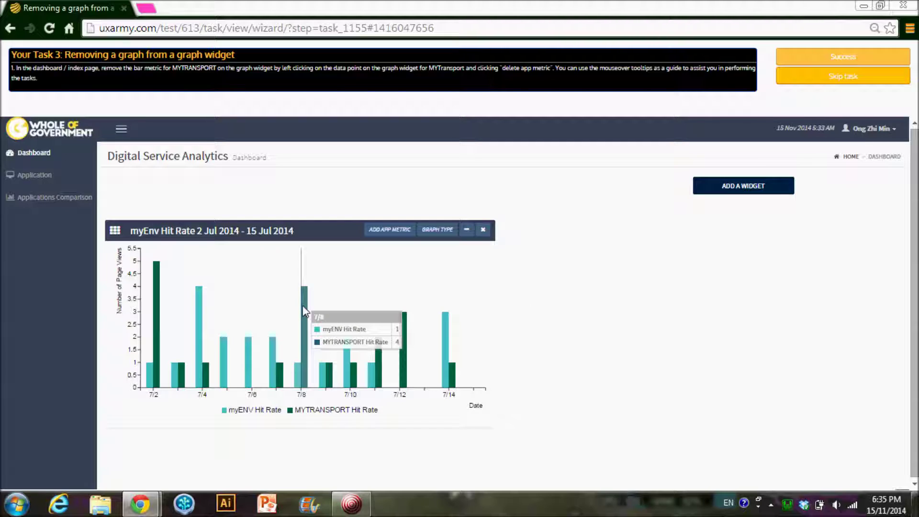
click(304, 309)
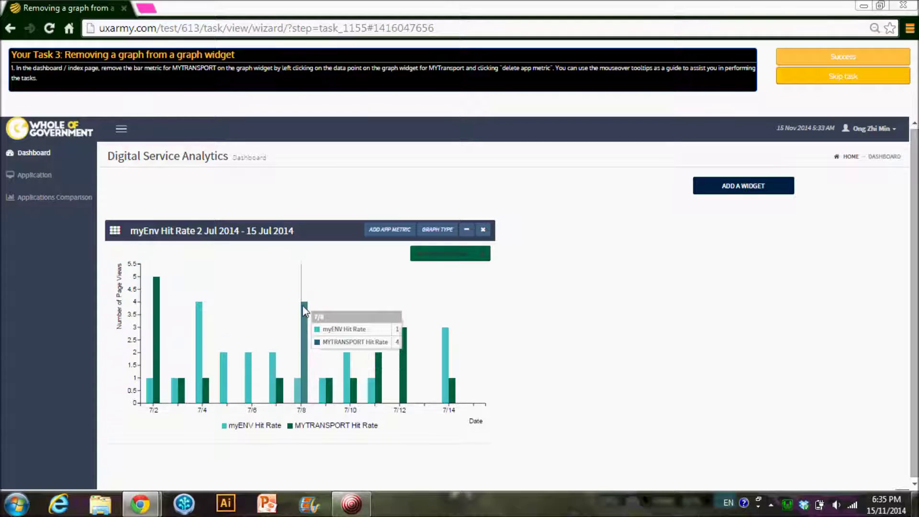
click(436, 253)
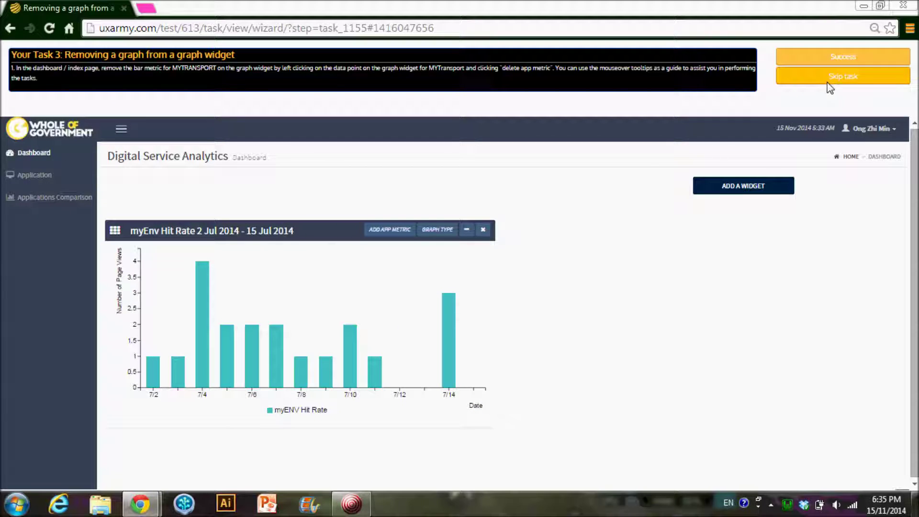
click(837, 58)
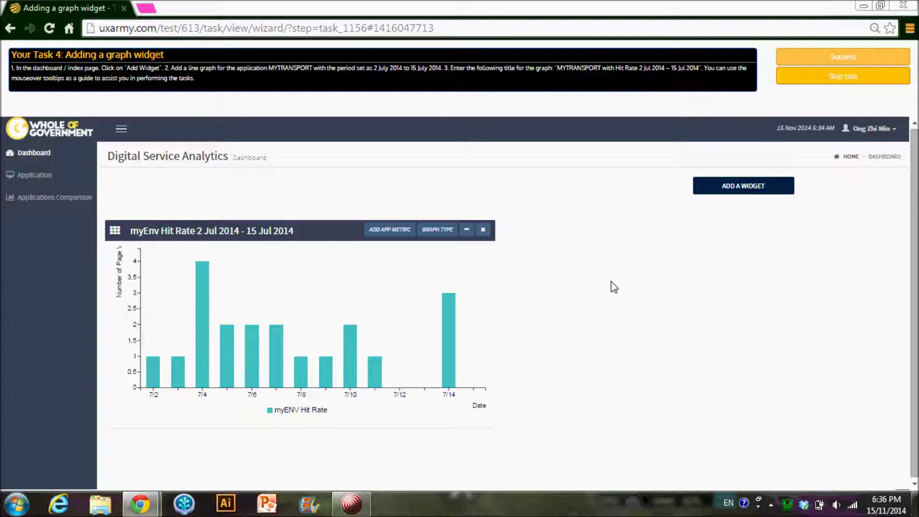
- Start a new graph widget and set its application to MYTRANSPORT
click(709, 190)
click(465, 194)
click(443, 225)
- Add the widget with the header "myTransport Hit Rate 2 Jul 2014 - 15 Jul 2014" and mark the task as successful
click(358, 339)
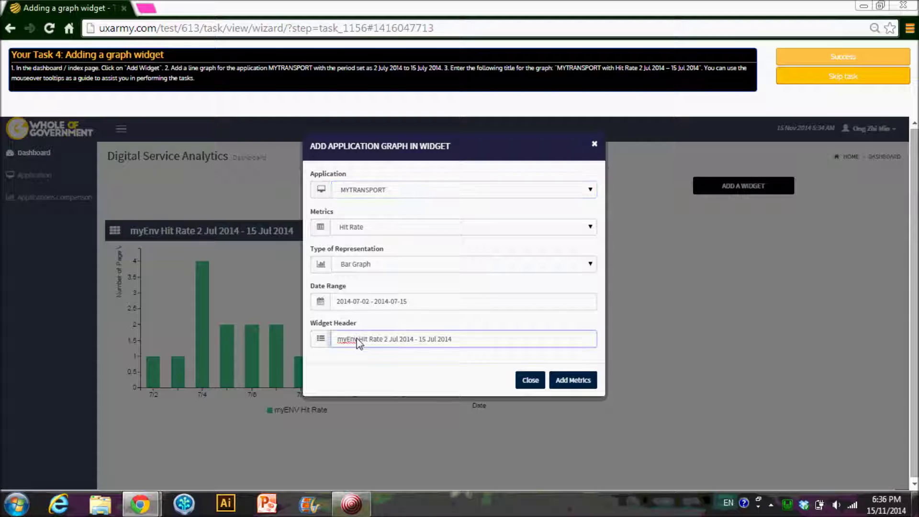
key(BackSpace)
key(BackSpace)
key(BackSpace)
text(Transport)
click(591, 381)
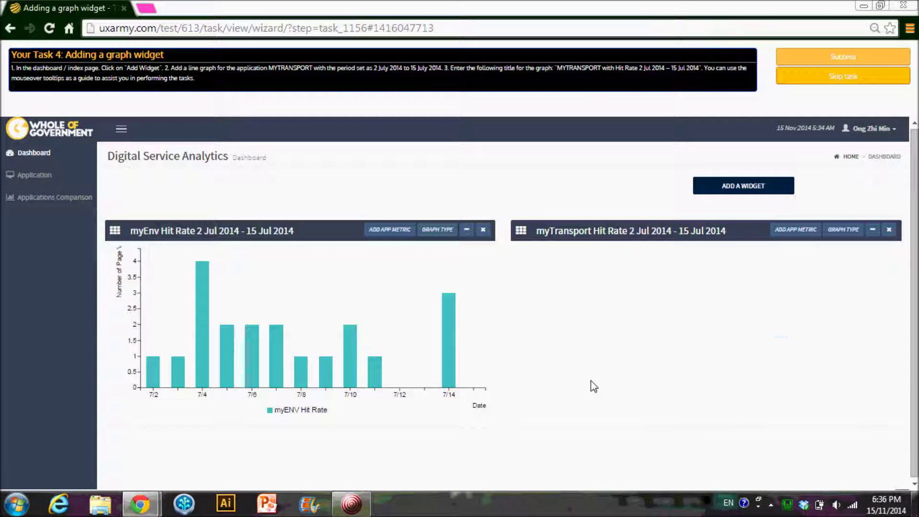
click(803, 56)
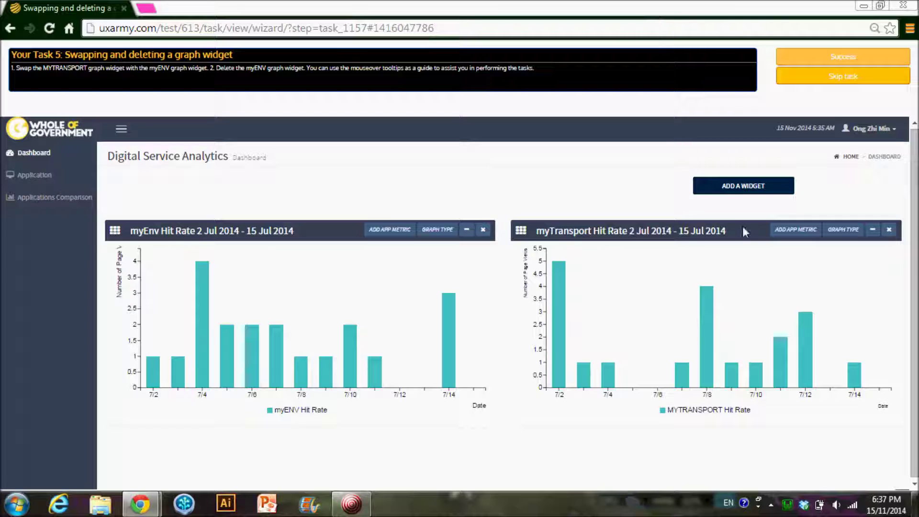
- Swap the positions of the myTransport and myEnv graph widgets on the dashboard
drag(741, 235, 337, 240)
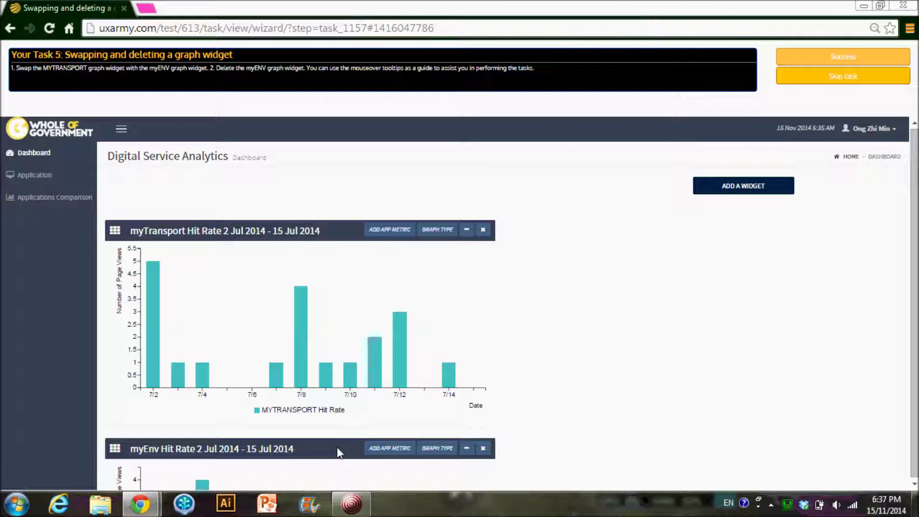
drag(339, 450, 742, 234)
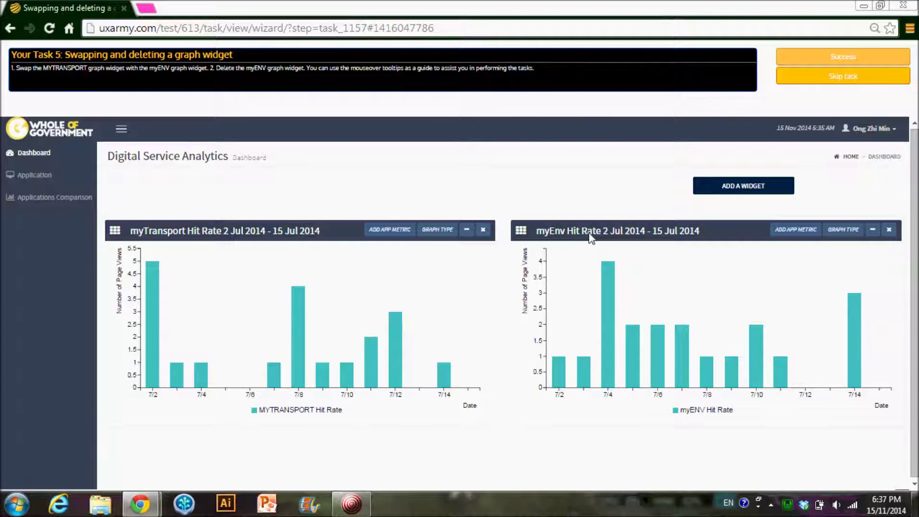
- Delete the myEnv graph widget and mark the task as successful
click(889, 230)
click(860, 56)
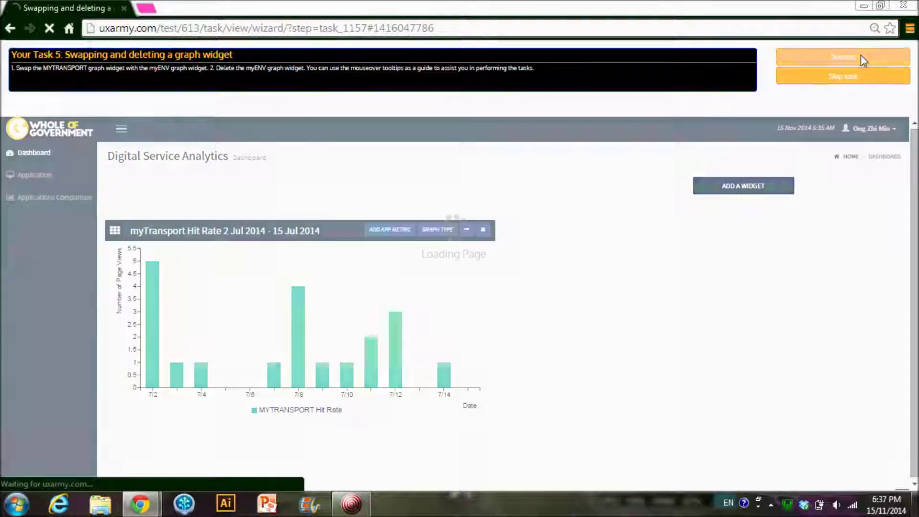